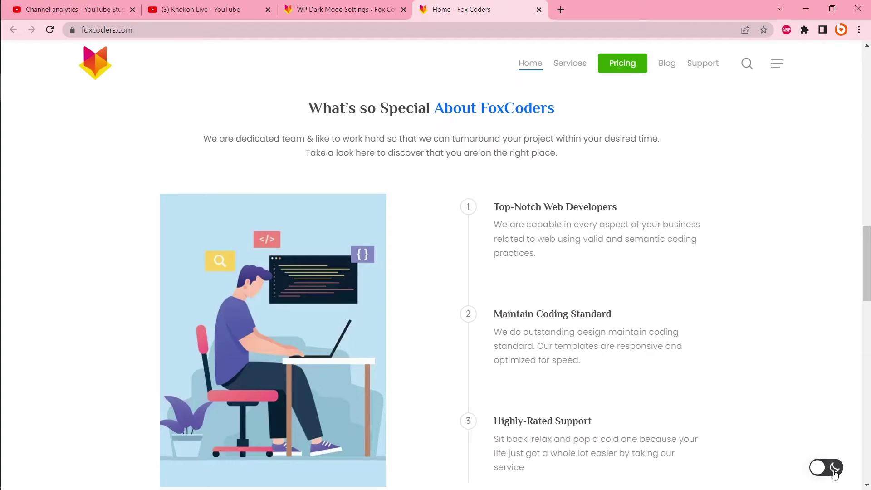
Search Add New plugins for 'WP Dark Mode', then install and activate the WPPOOL plugin.
left_click(833, 472)
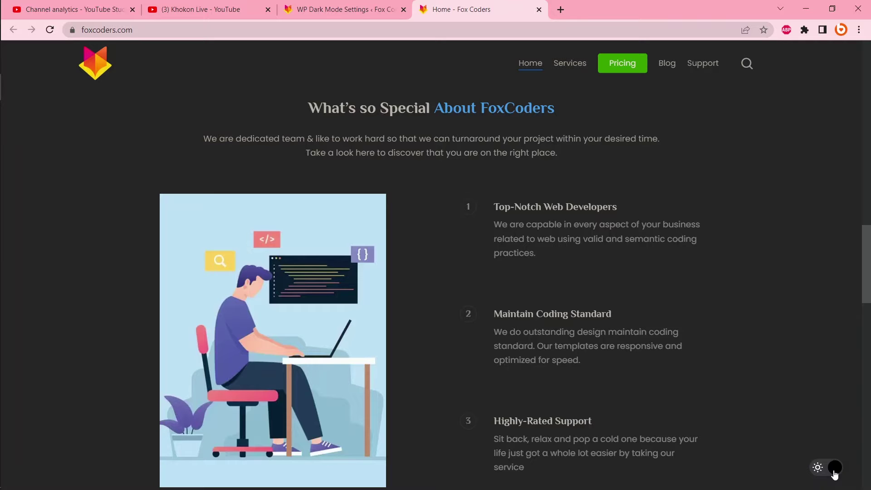
left_click(816, 470)
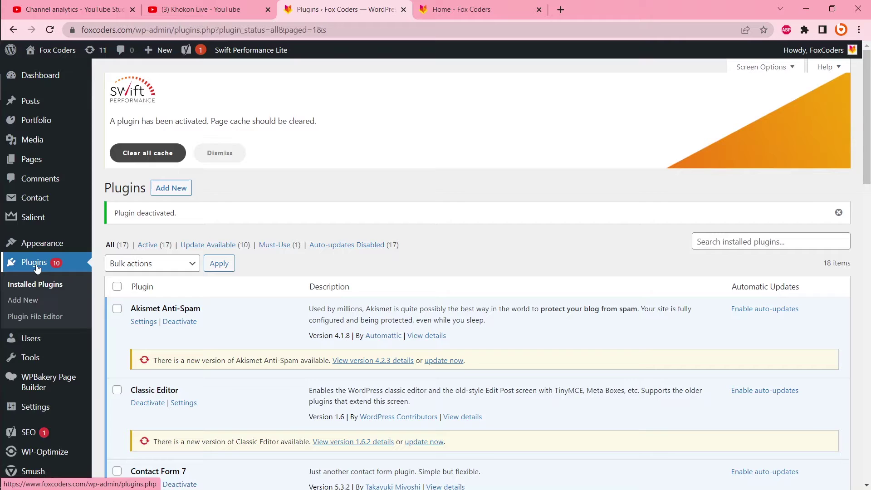
left_click(175, 193)
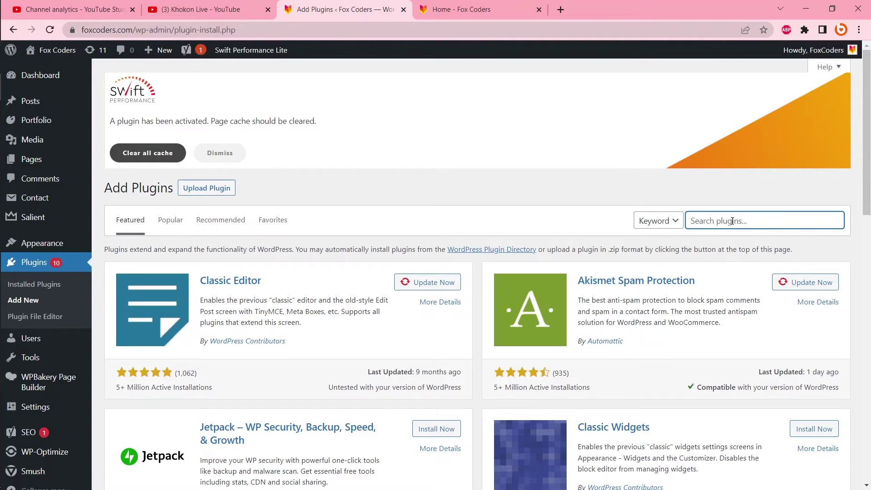
type("WP Dark Mode")
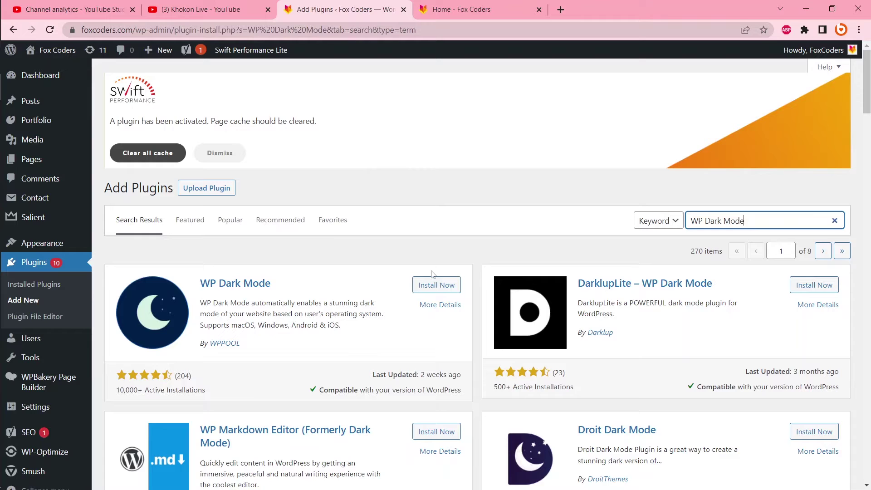
left_click(440, 285)
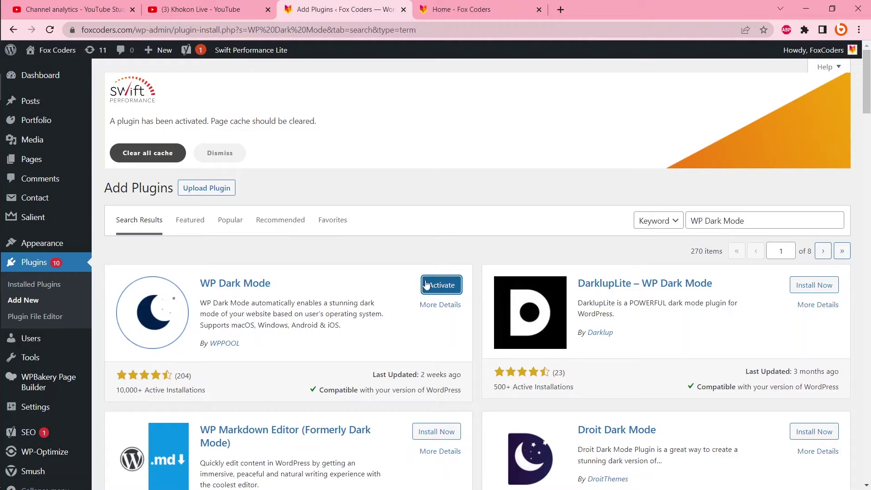
left_click(438, 288)
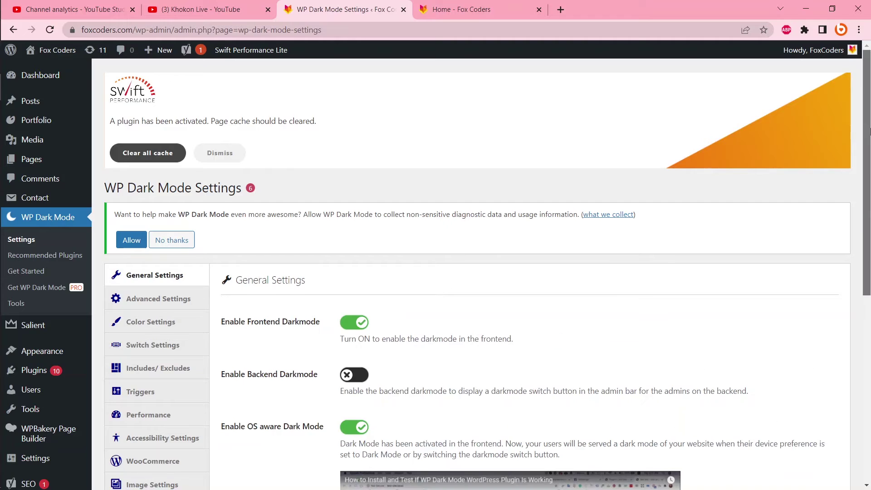
Scroll through WP Dark Mode General Settings, then return to the Home - Fox Coders tab.
scroll(481, 390, "down", 6)
scroll(480, 391, "up", 3)
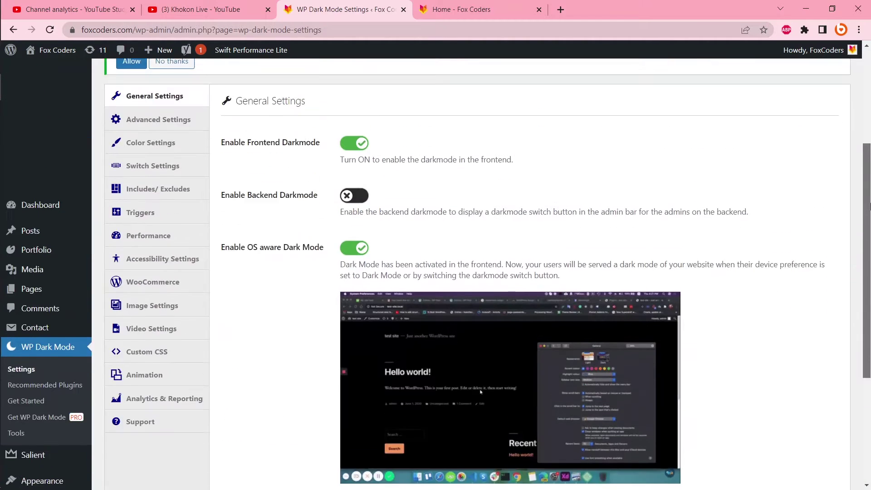
scroll(436, 272, "up", 1)
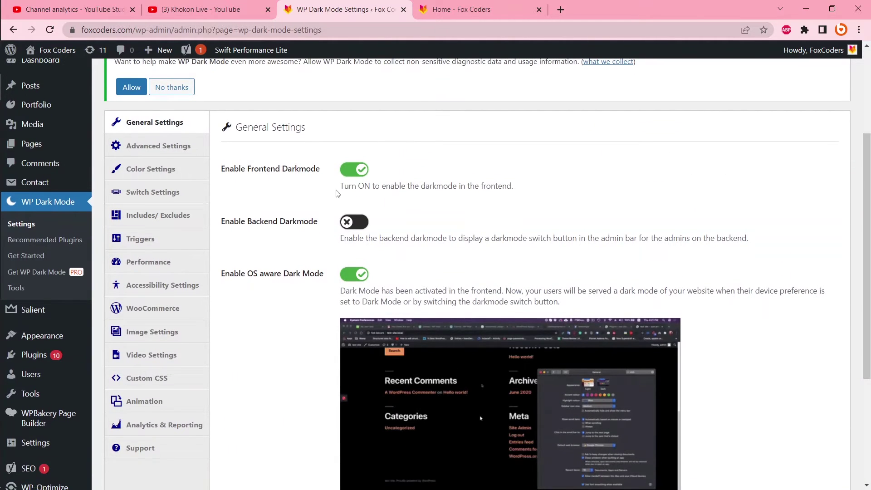
left_click(501, 4)
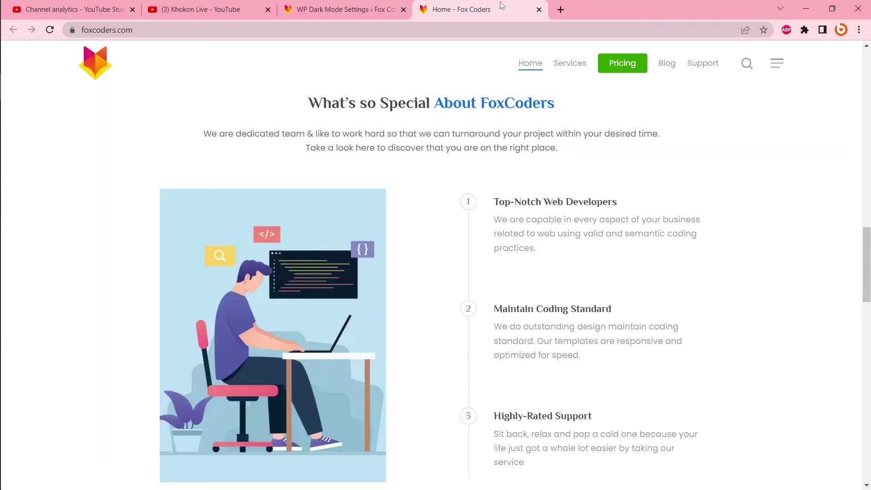
Reload the homepage, switch dark mode on and off, then return to the settings tab.
key("F5")
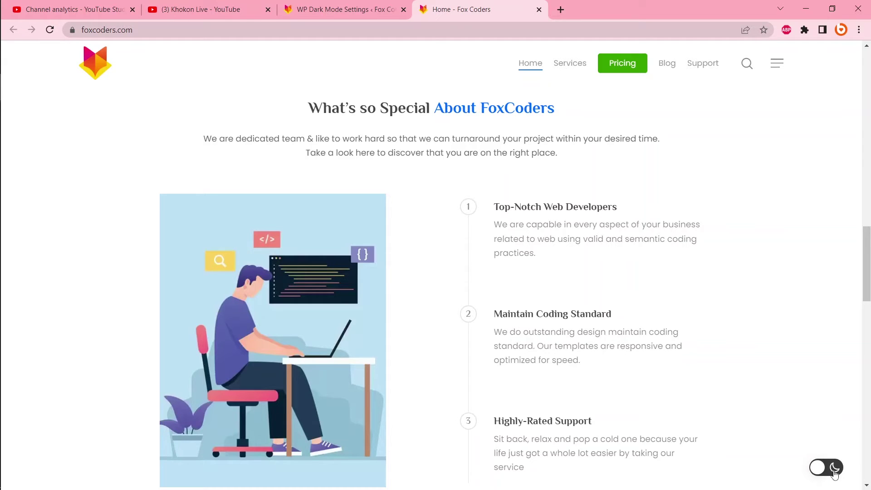
left_click(833, 472)
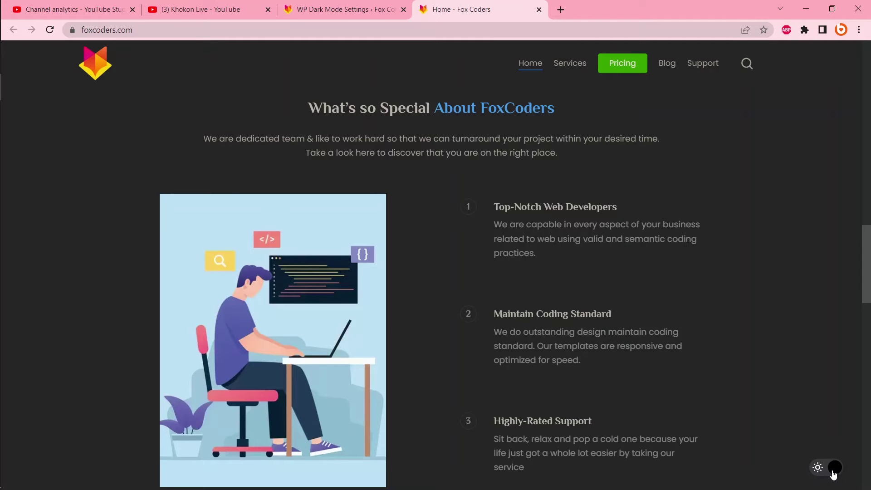
left_click(816, 473)
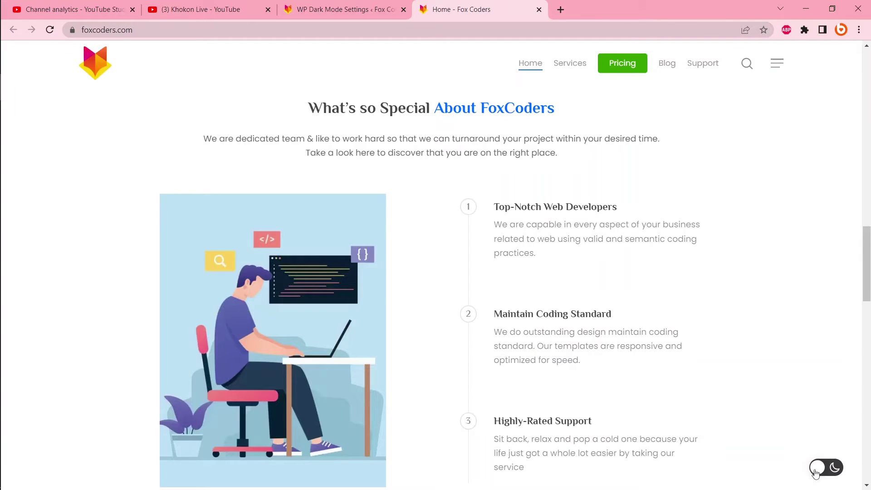
key("ctrl+shift+Tab")
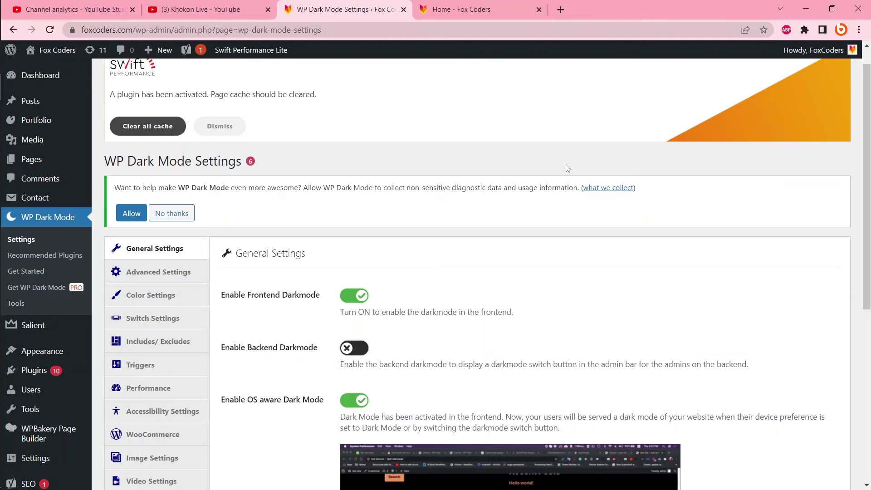
Turn on backend dark mode and save the General Settings.
left_click(358, 348)
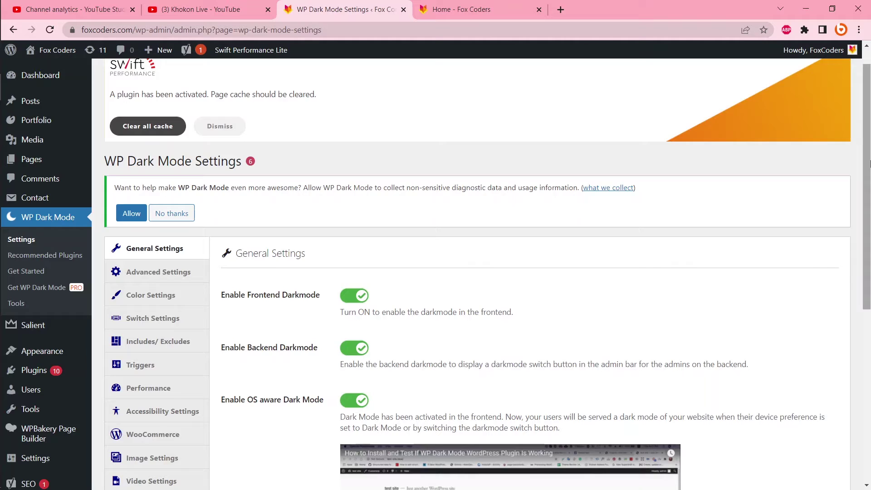
left_click_drag(869, 163, 869, 336)
left_click(261, 418)
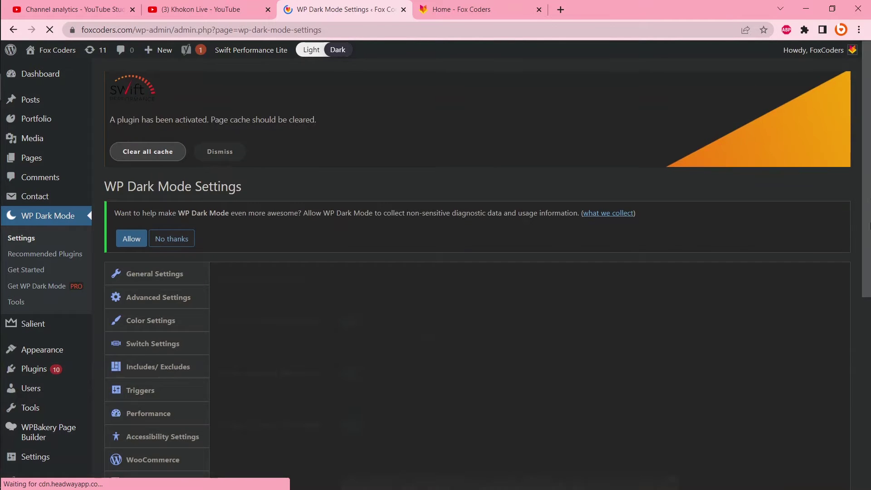
Turn backend dark mode off again and save, leaving frontend dark mode on.
scroll(828, 178, "down", 1)
left_click(353, 241)
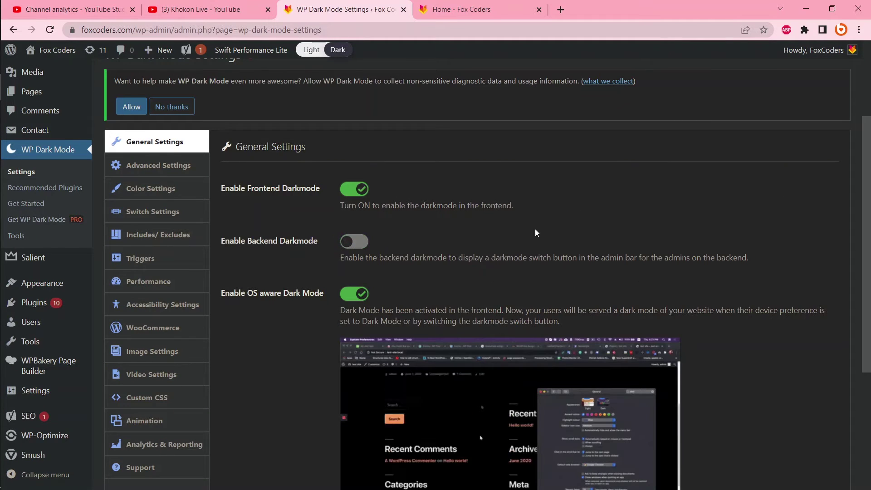
scroll(476, 226, "down", 3)
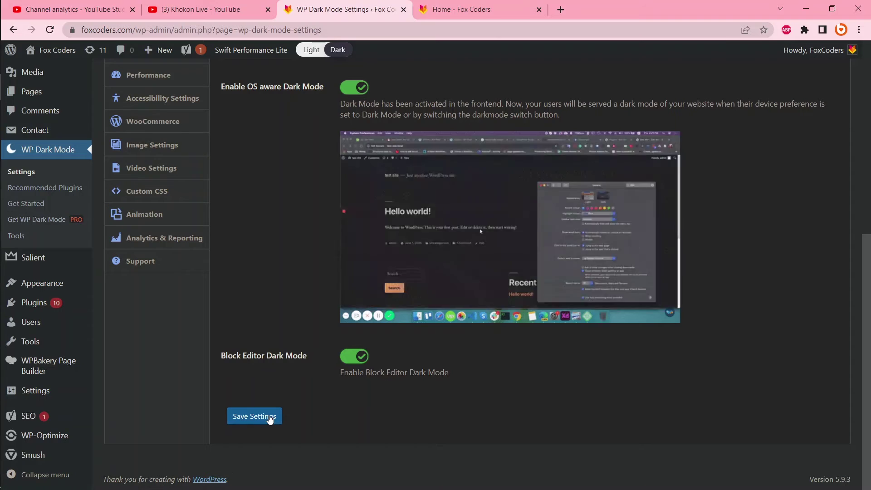
left_click(270, 417)
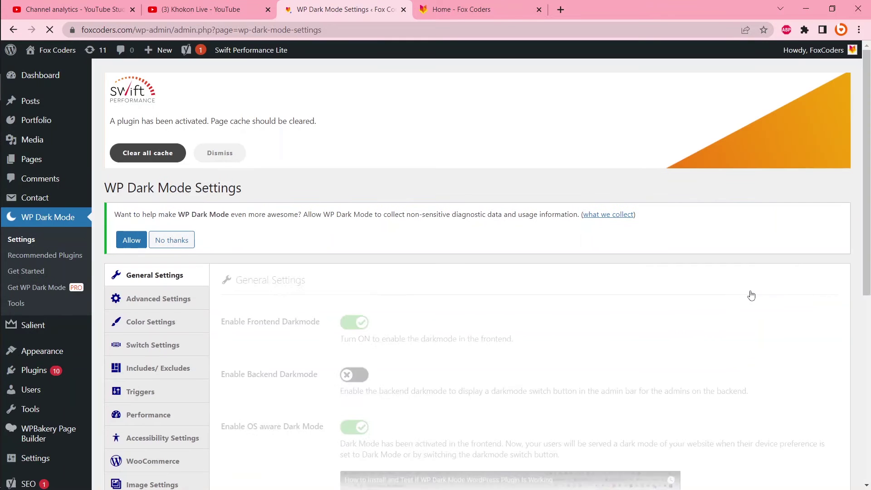
scroll(452, 124, "down", 3)
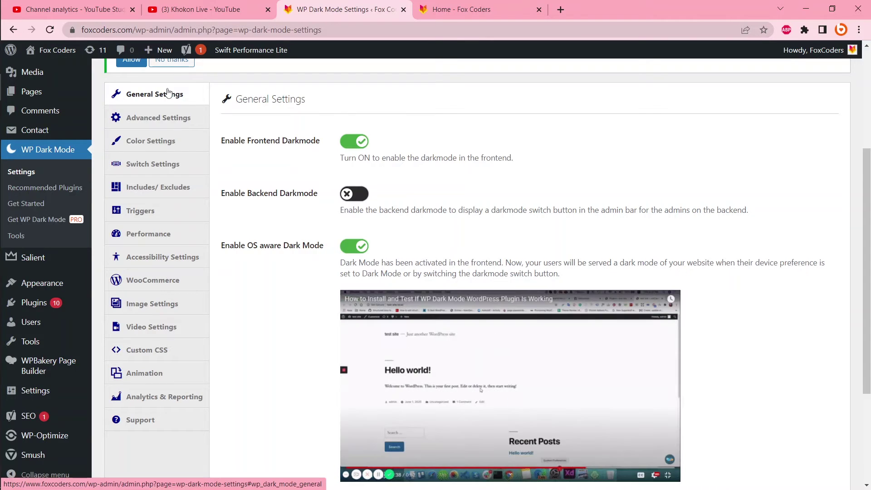
In Switch Settings, try the moon-icon and text switch styles, then keep the toggle style.
left_click(155, 165)
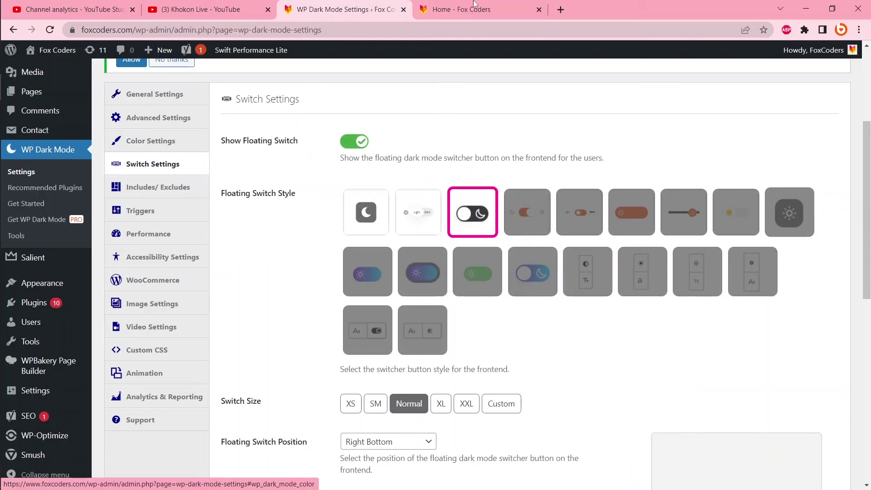
left_click(473, 8)
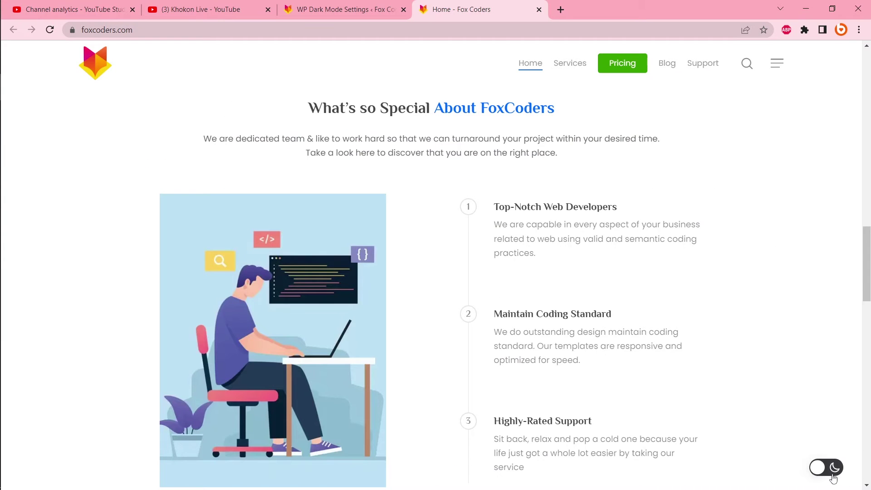
left_click(330, 5)
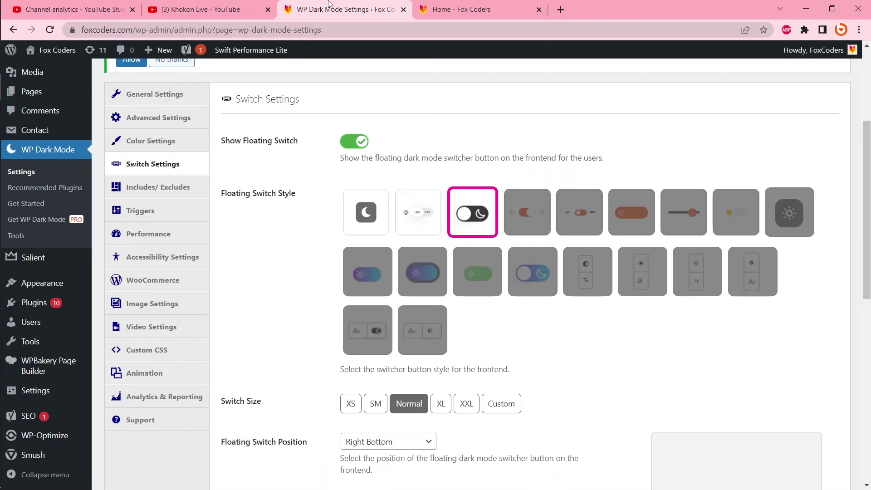
left_click(369, 215)
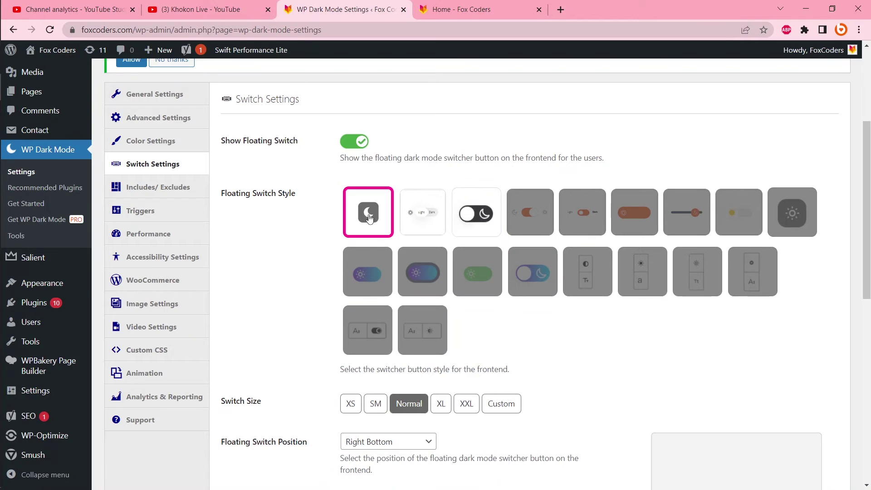
left_click(423, 219)
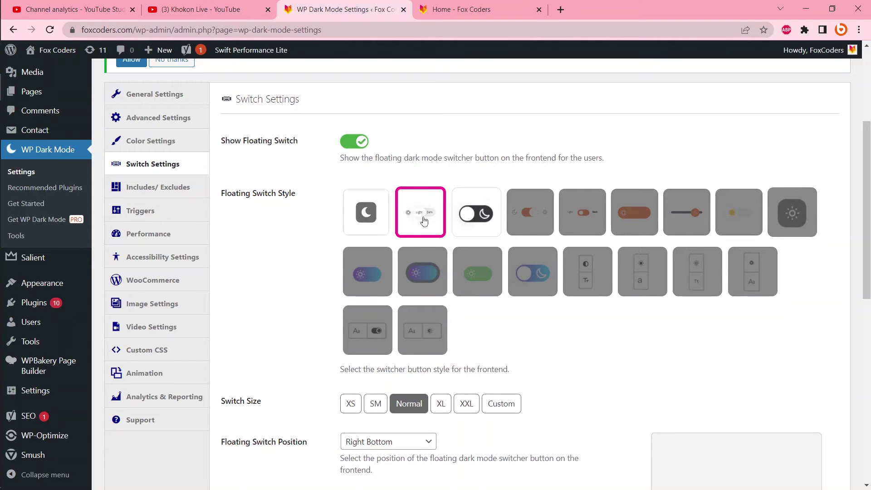
left_click(478, 209)
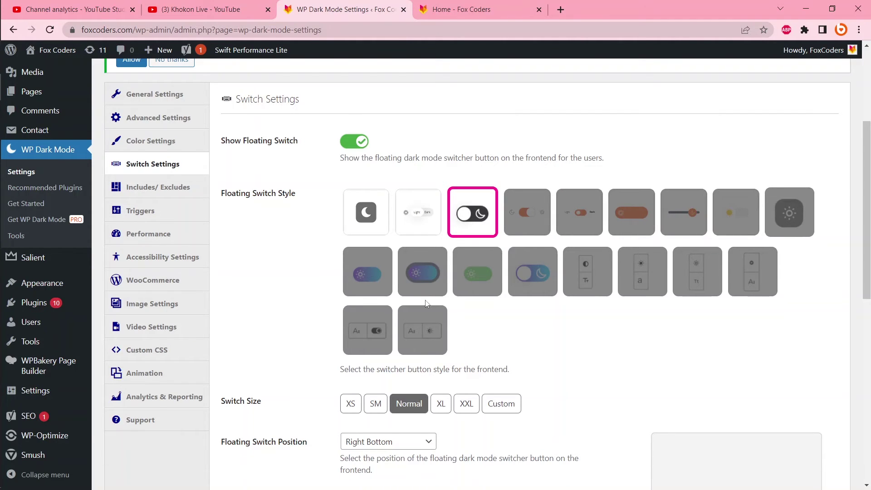
left_click_drag(870, 169, 869, 214)
left_click(479, 6)
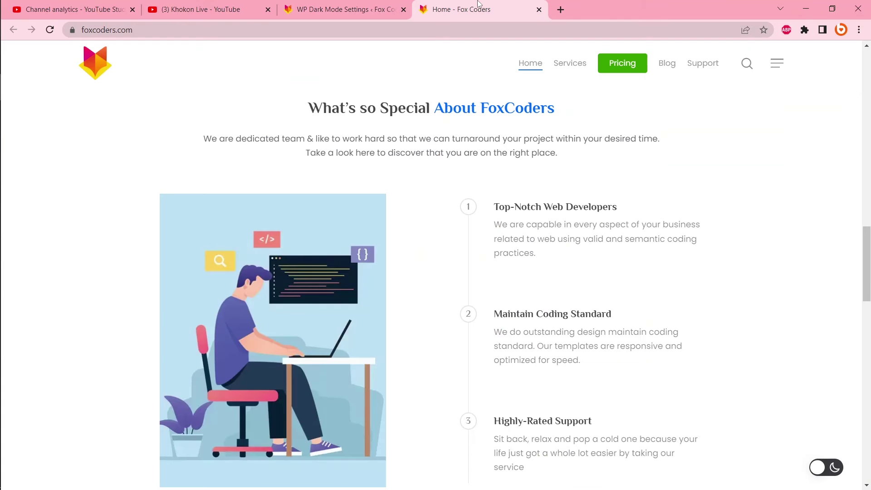
key("ctrl+shift+Tab")
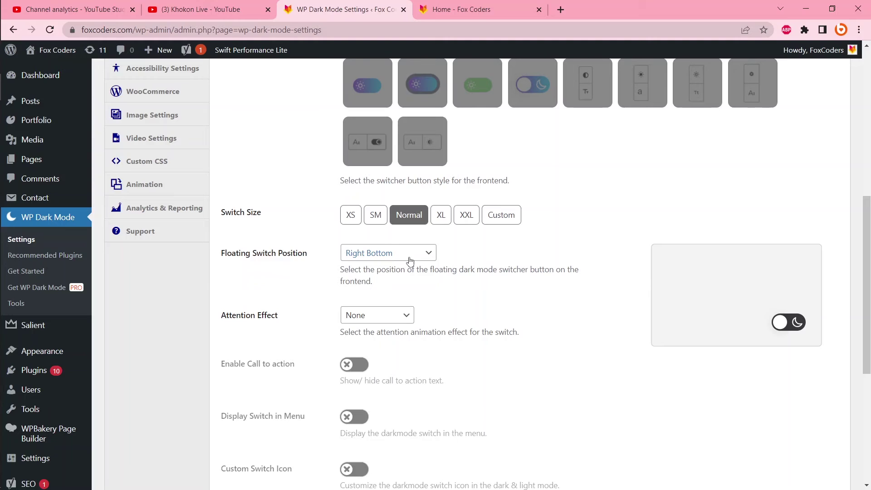
Set Floating Switch Position to Left Bottom.
left_click(410, 260)
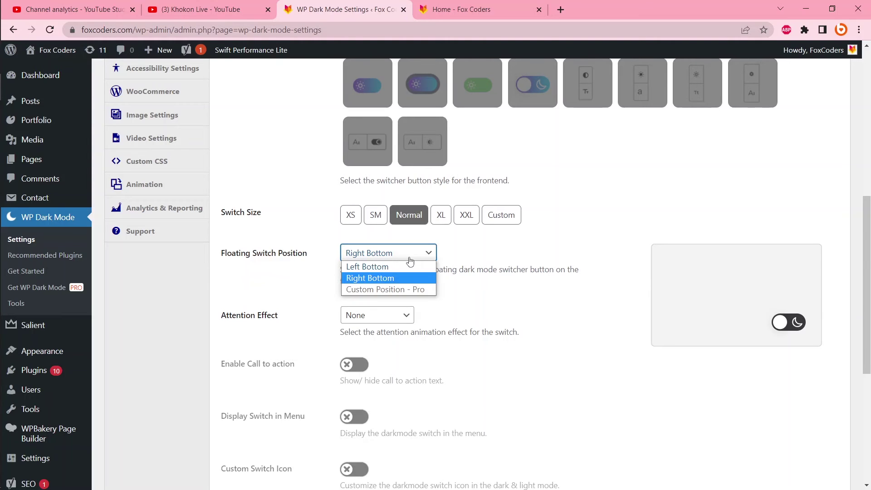
left_click(373, 267)
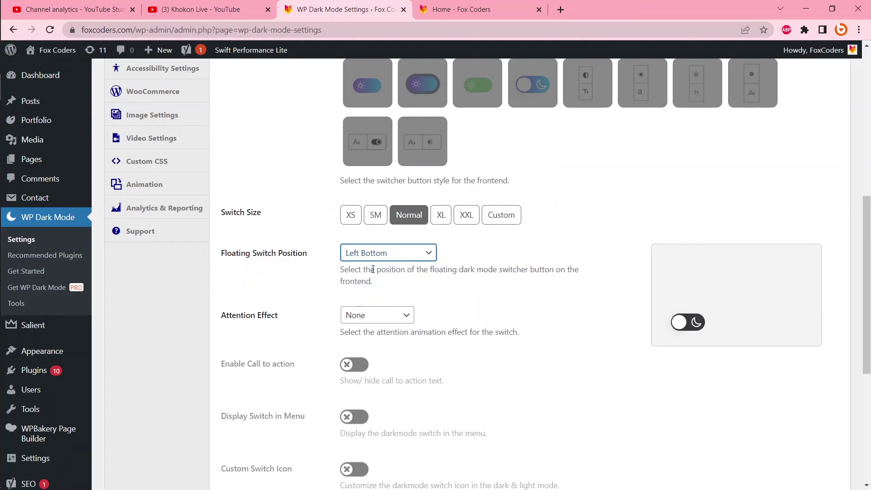
left_click(395, 253)
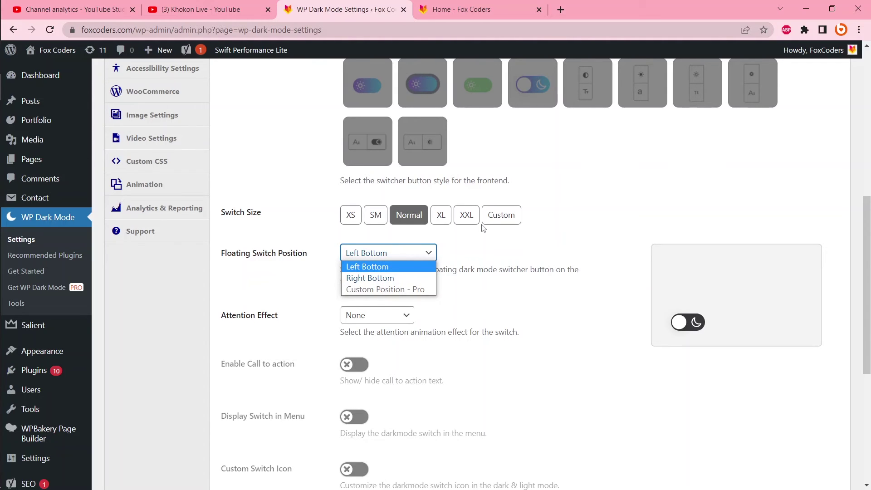
left_click(867, 286)
left_click_drag(867, 286, 868, 200)
In Color Settings, enable 'Want to use color presets?', pick Sapphire, and save settings.
left_click(154, 135)
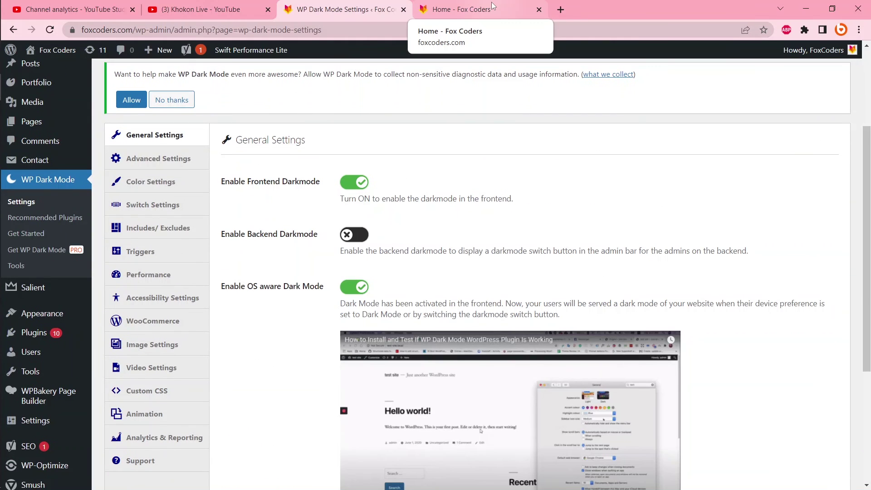
left_click(147, 186)
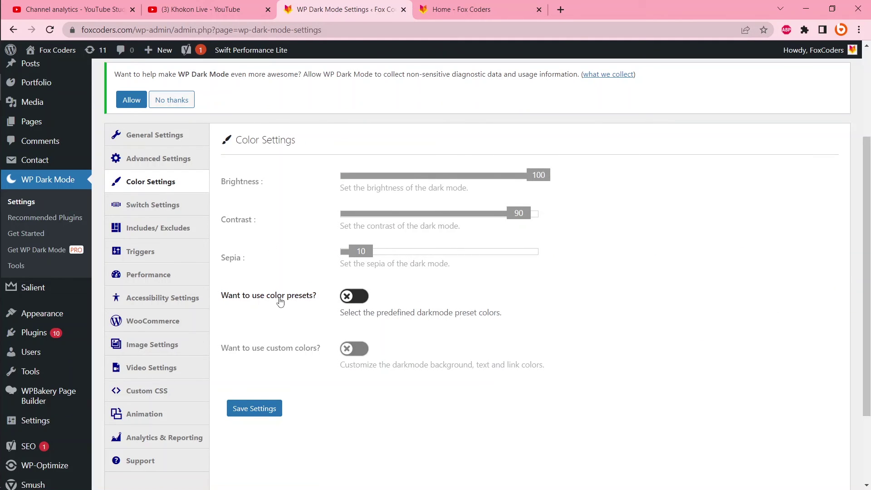
left_click(366, 298)
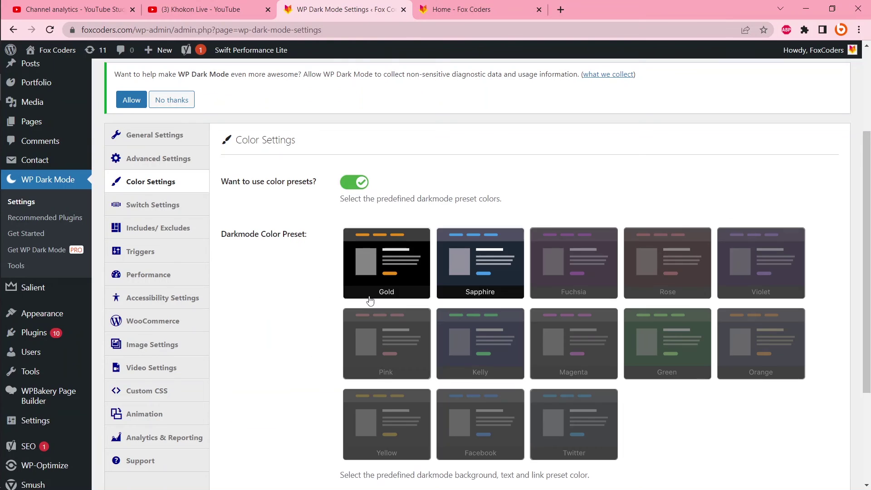
scroll(457, 187, "down", 1)
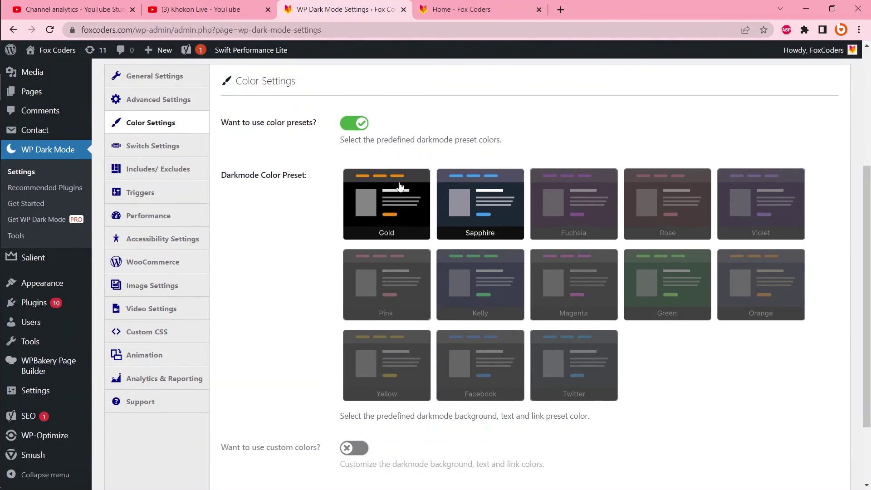
left_click(475, 203)
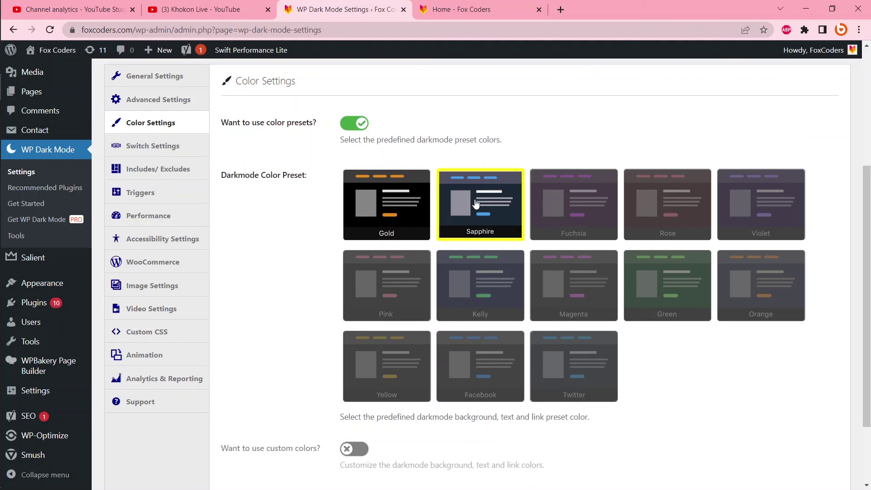
left_click(867, 464)
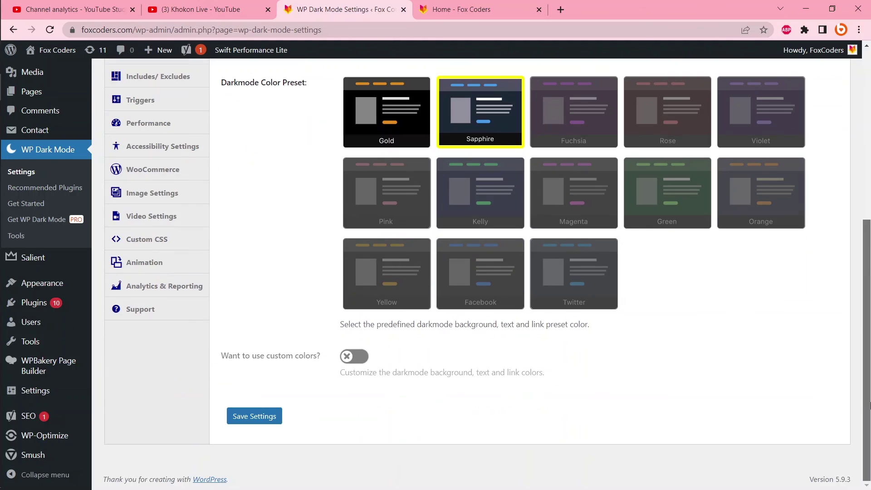
left_click(272, 421)
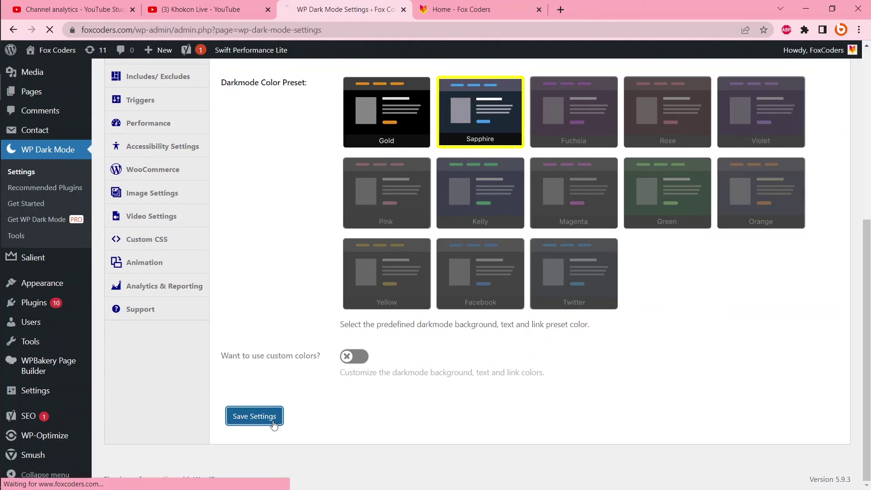